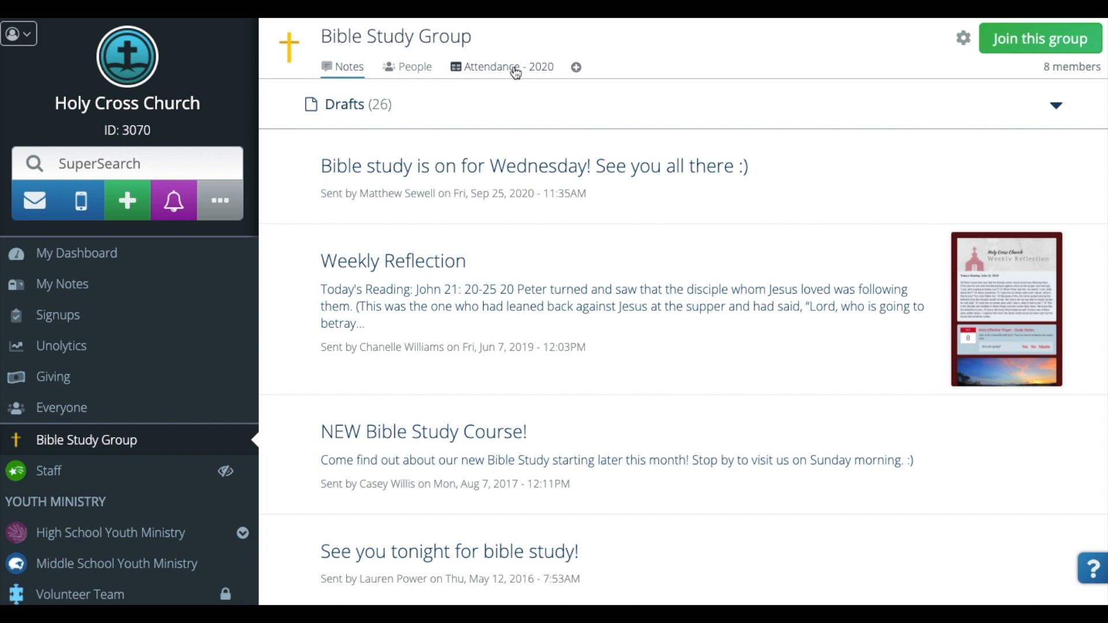
Step: Create a new board titled "Attendance - March 2021" in the Bible Study Group
{"action": "left_click", "coordinate": [577, 69]}
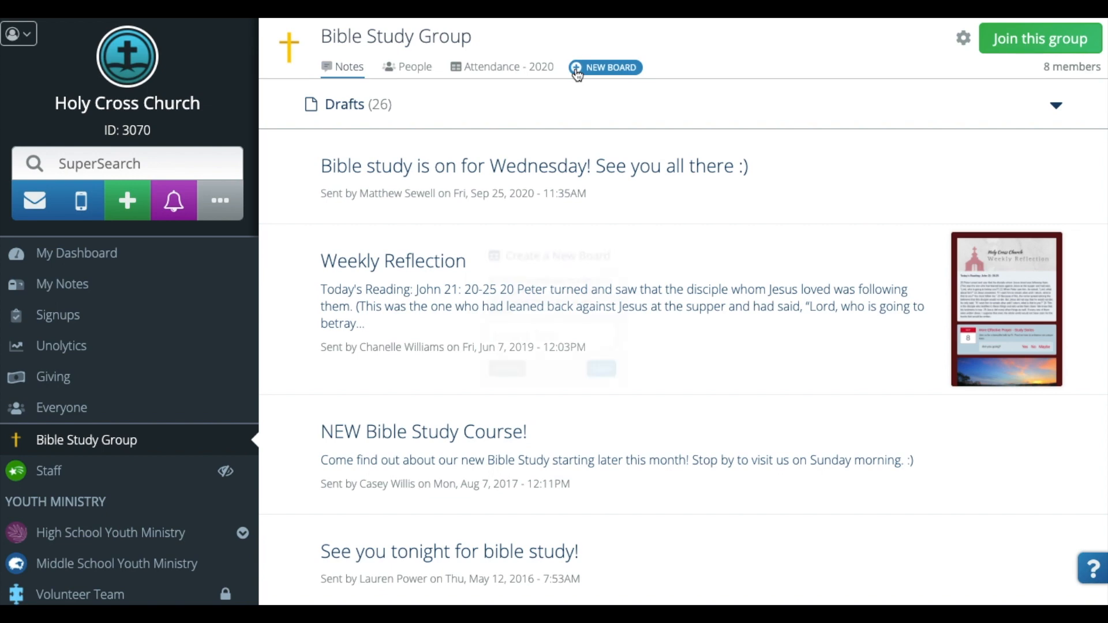
{"action": "left_click", "coordinate": [506, 345]}
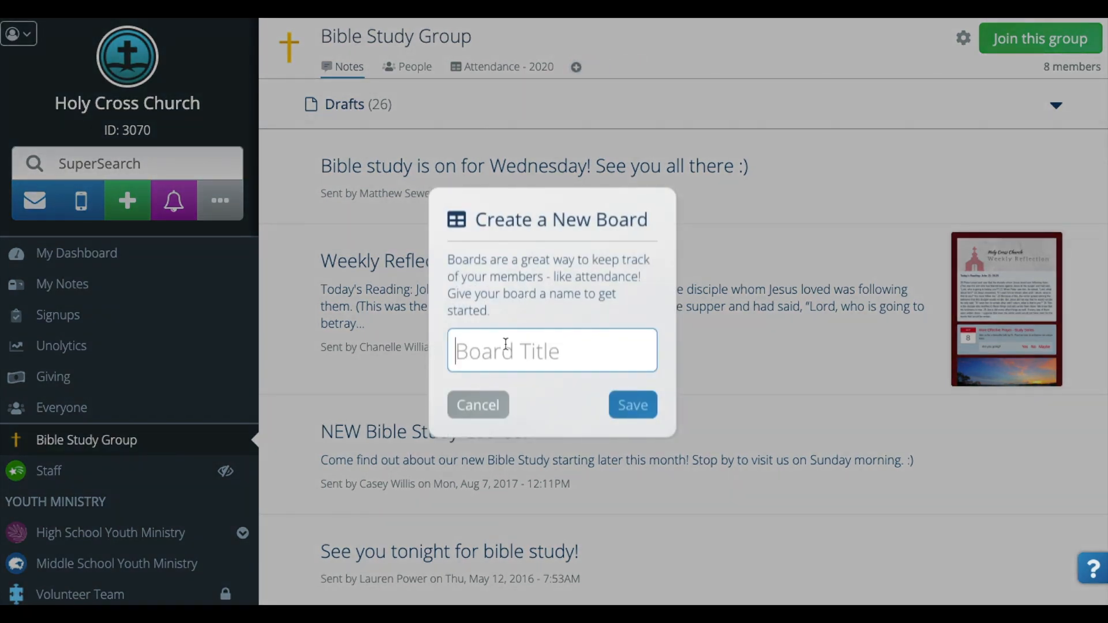
{"action": "type", "text": "Attendan"}
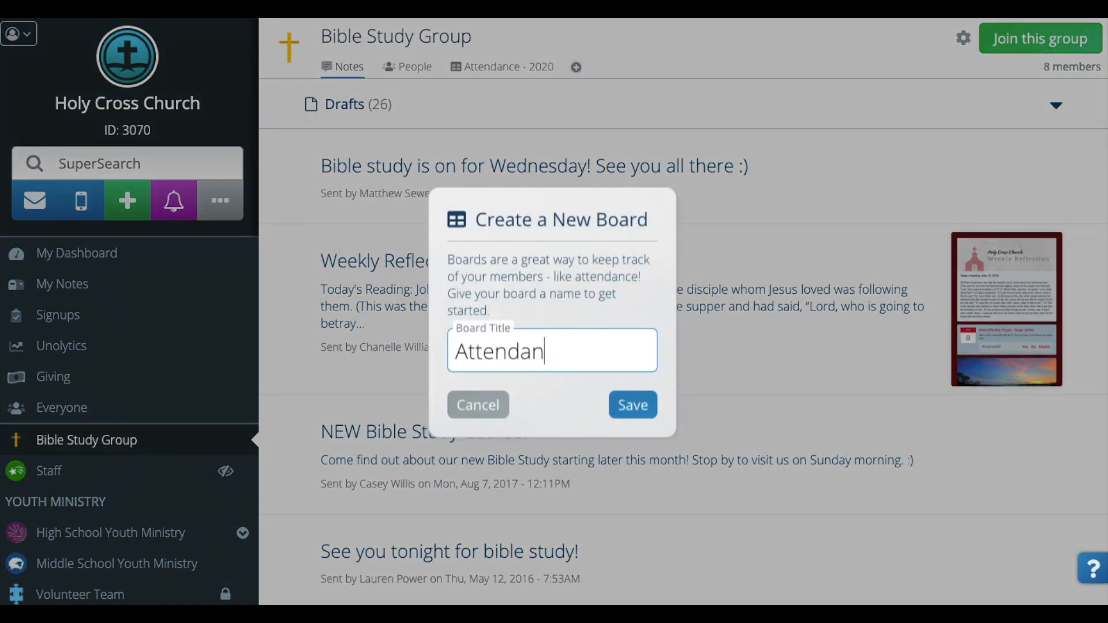
{"action": "type", "text": "ce - March 2021"}
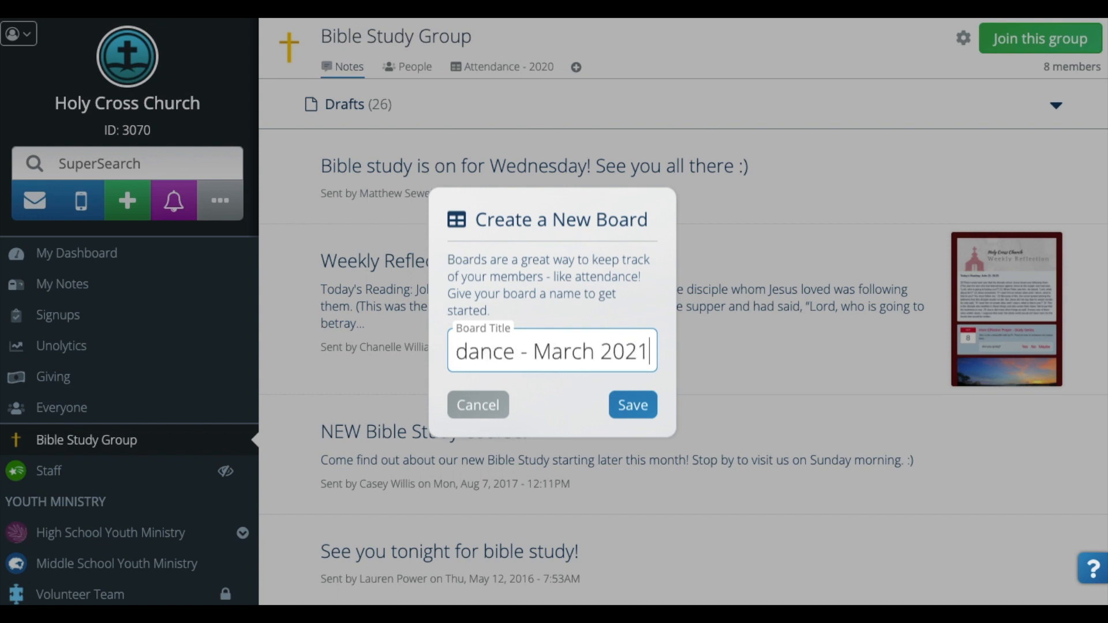
{"action": "left_click", "coordinate": [631, 406]}
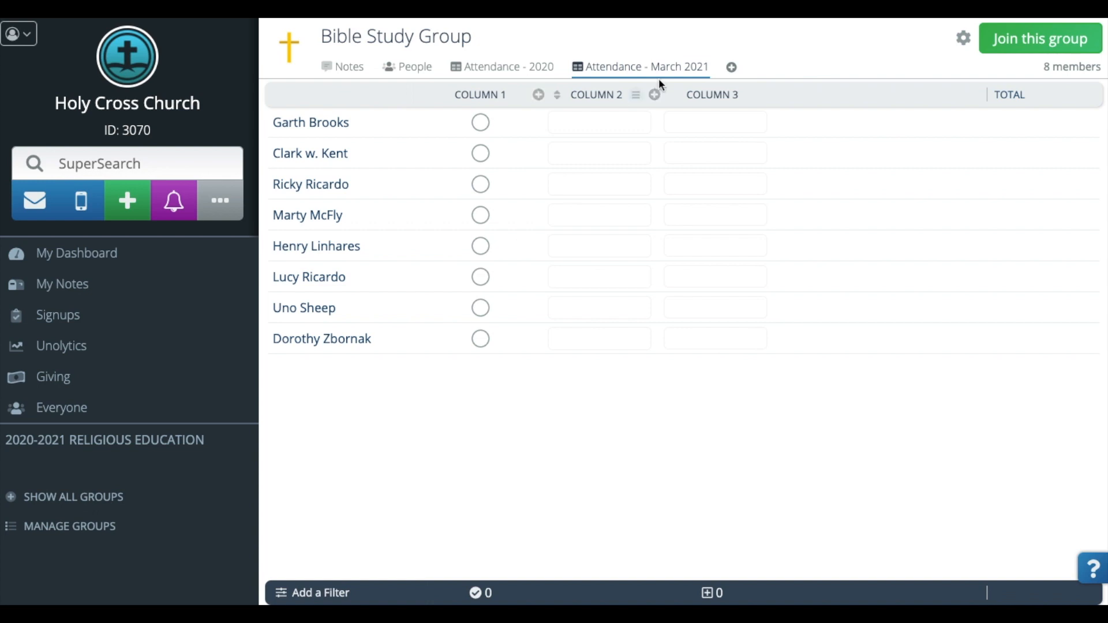
Step: Delete Column 2 and Column 3 from the Attendance - March 2021 board
{"action": "left_click", "coordinate": [636, 95]}
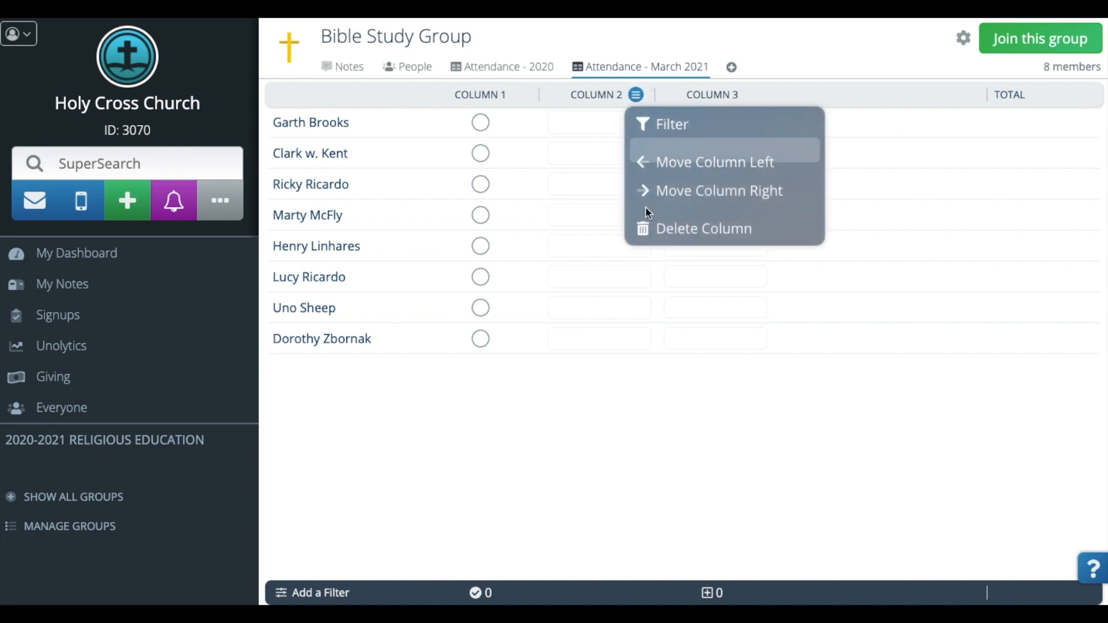
{"action": "left_click", "coordinate": [649, 228]}
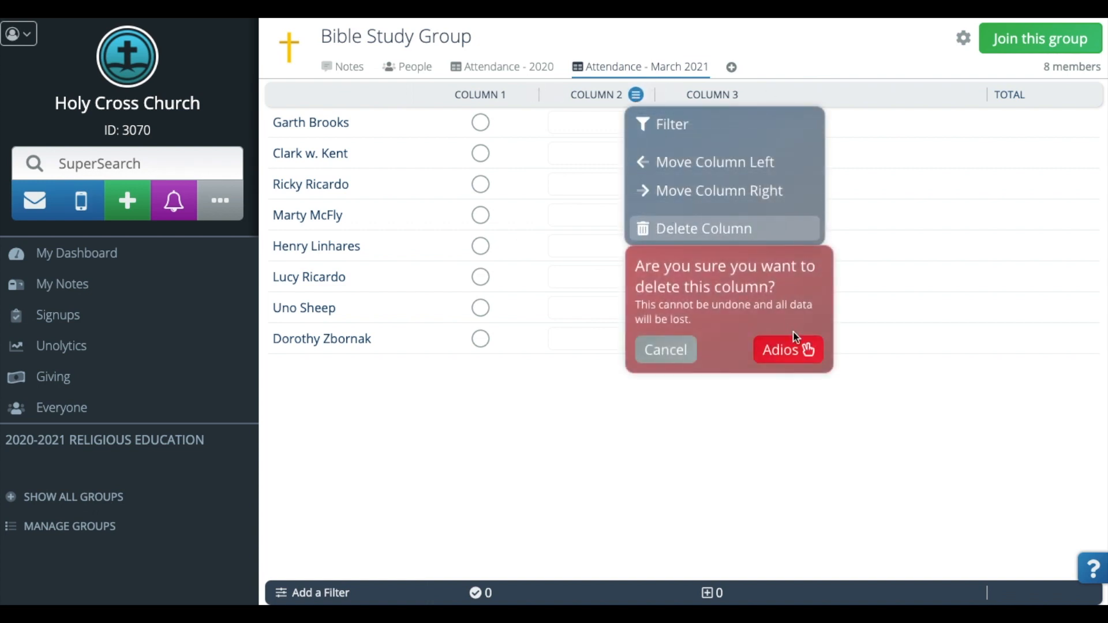
{"action": "left_click", "coordinate": [805, 347]}
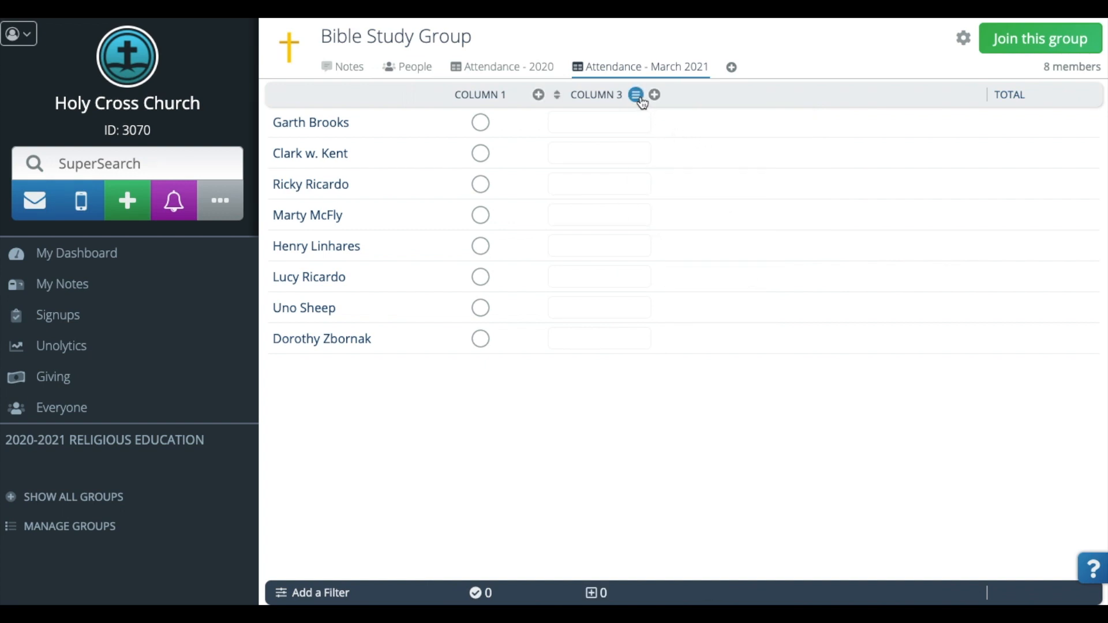
{"action": "left_click", "coordinate": [637, 95]}
{"action": "left_click", "coordinate": [659, 208]}
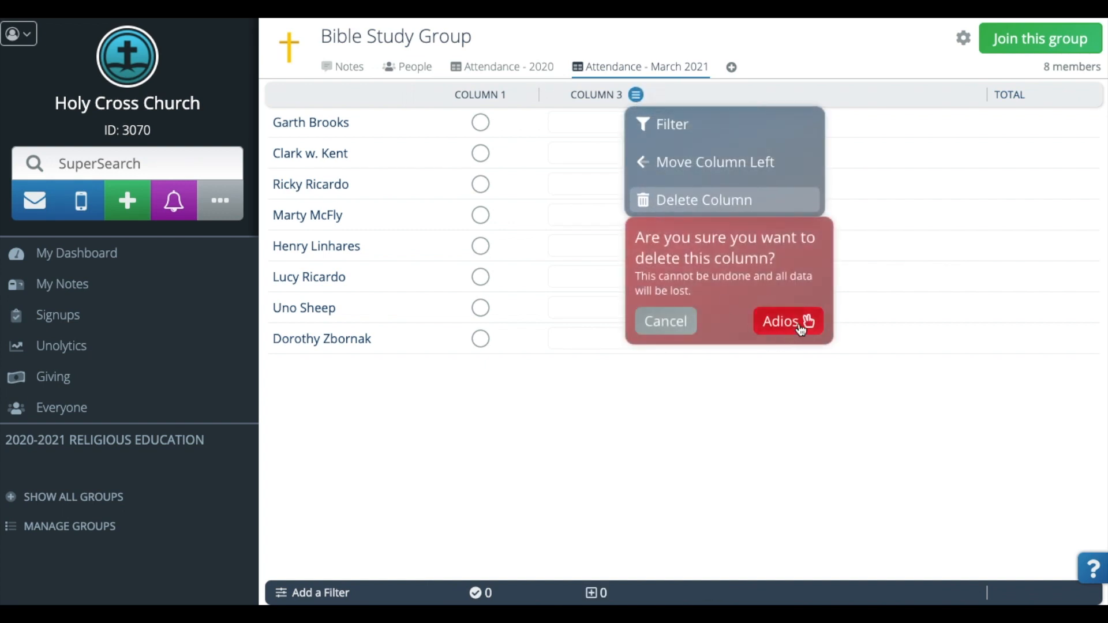
{"action": "left_click", "coordinate": [802, 321]}
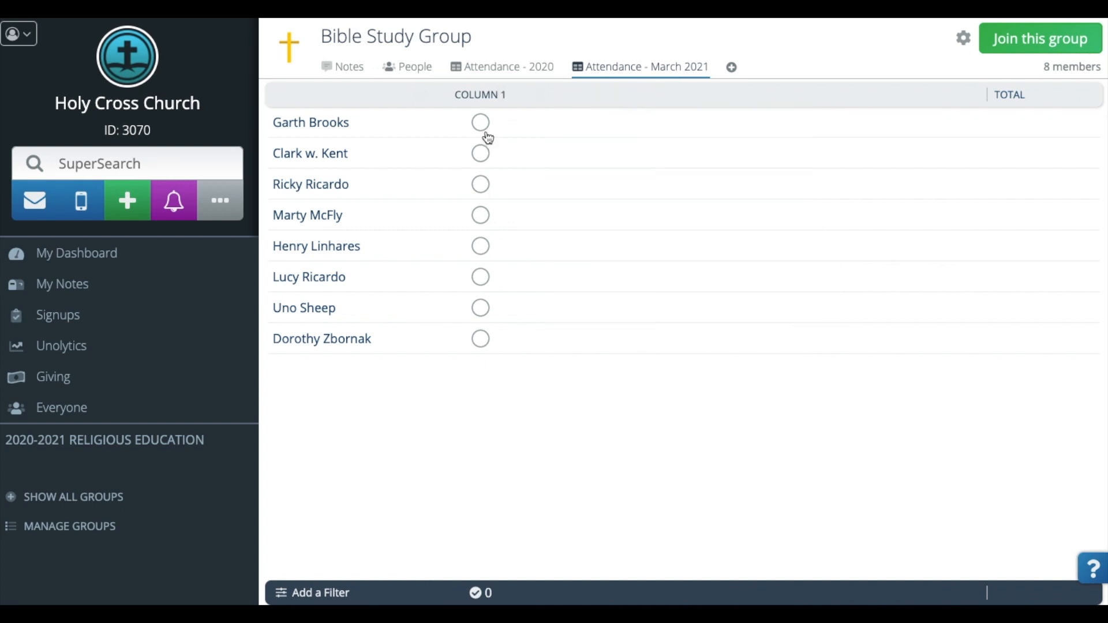
Step: Rename the board's remaining column, Column 1, as "MARCH 1"
{"action": "left_click", "coordinate": [481, 93]}
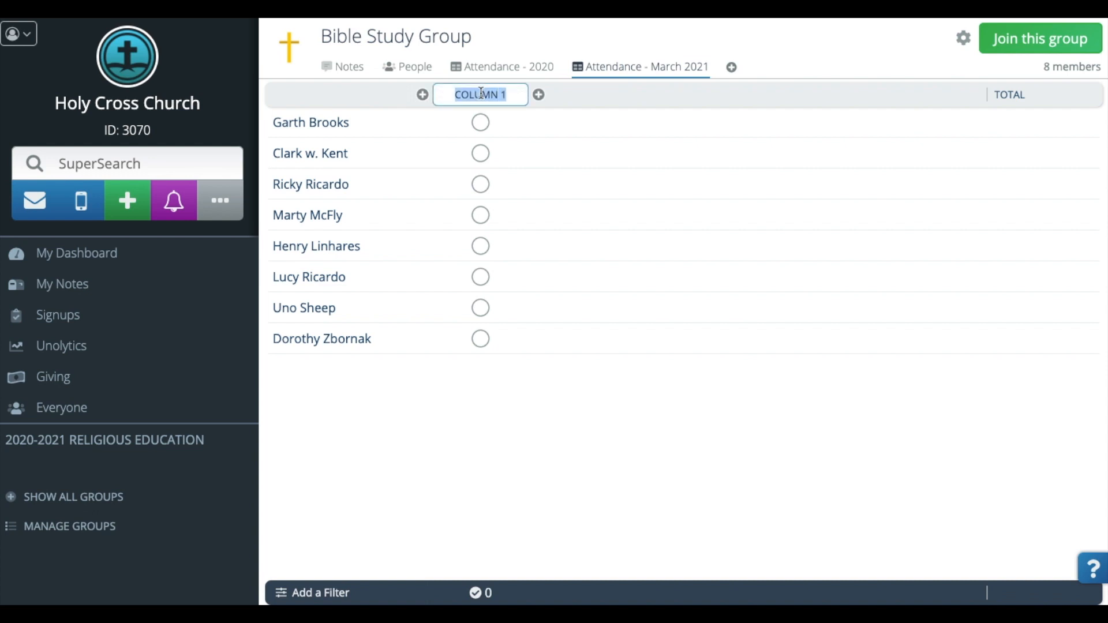
{"action": "type", "text": "M"}
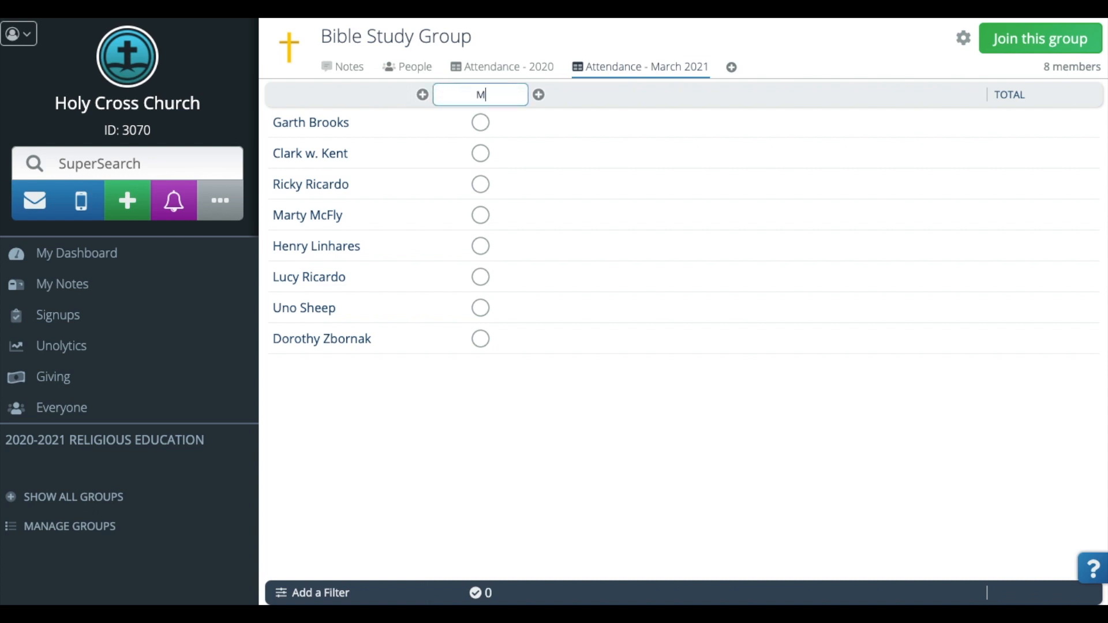
{"action": "type", "text": "ARCH 1"}
{"action": "left_click", "coordinate": [576, 463]}
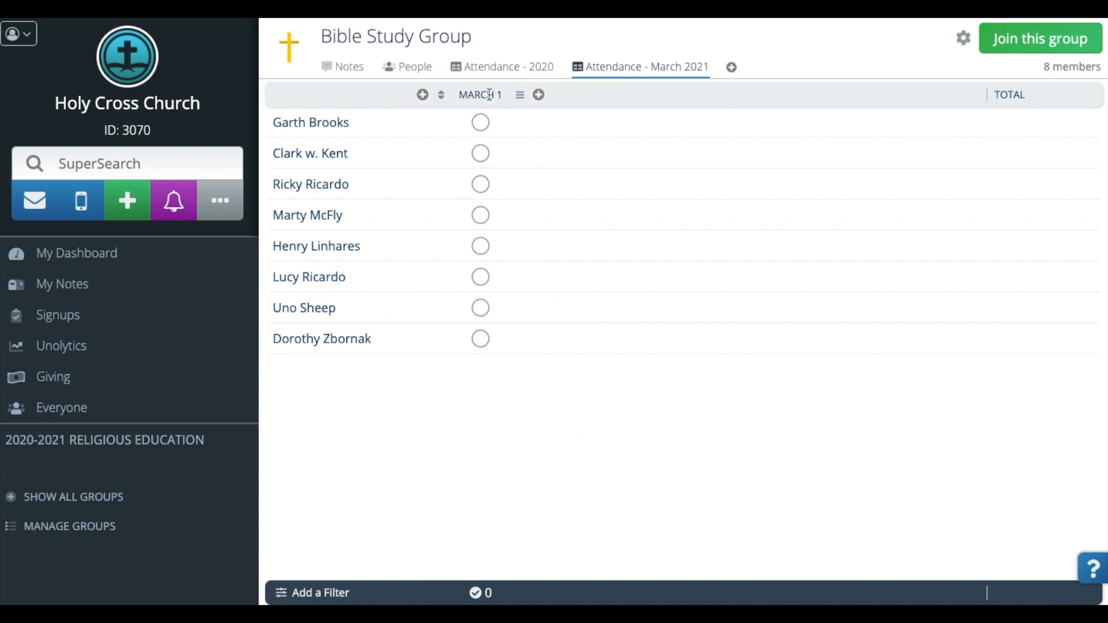
Step: Add a checklist column titled "March 7" directly after the March 1 column
{"action": "left_click", "coordinate": [540, 95]}
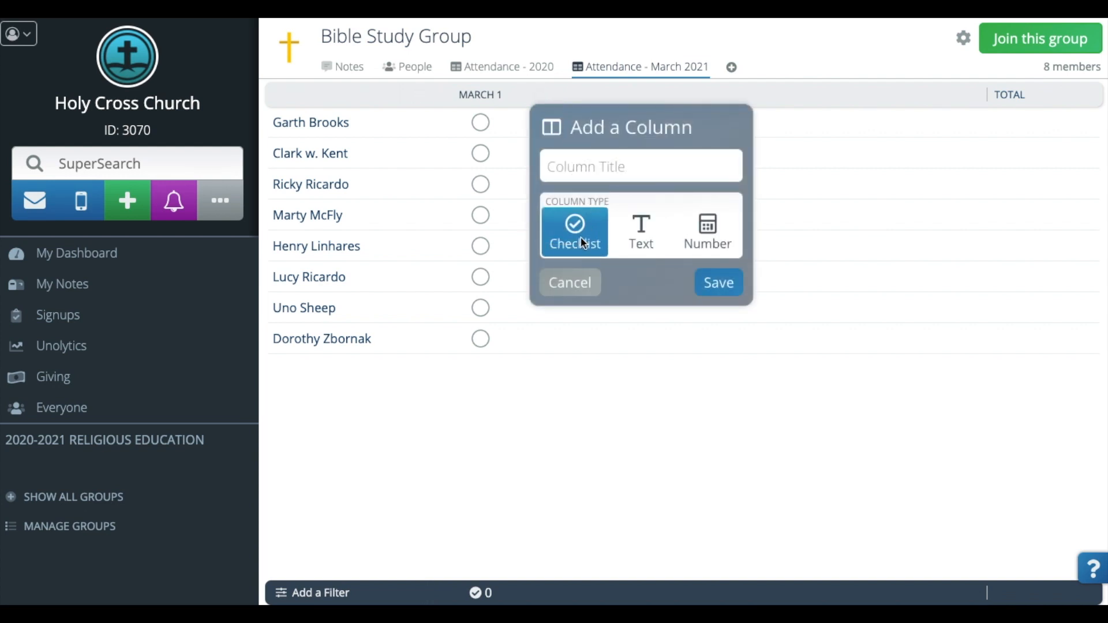
{"action": "left_click", "coordinate": [603, 166]}
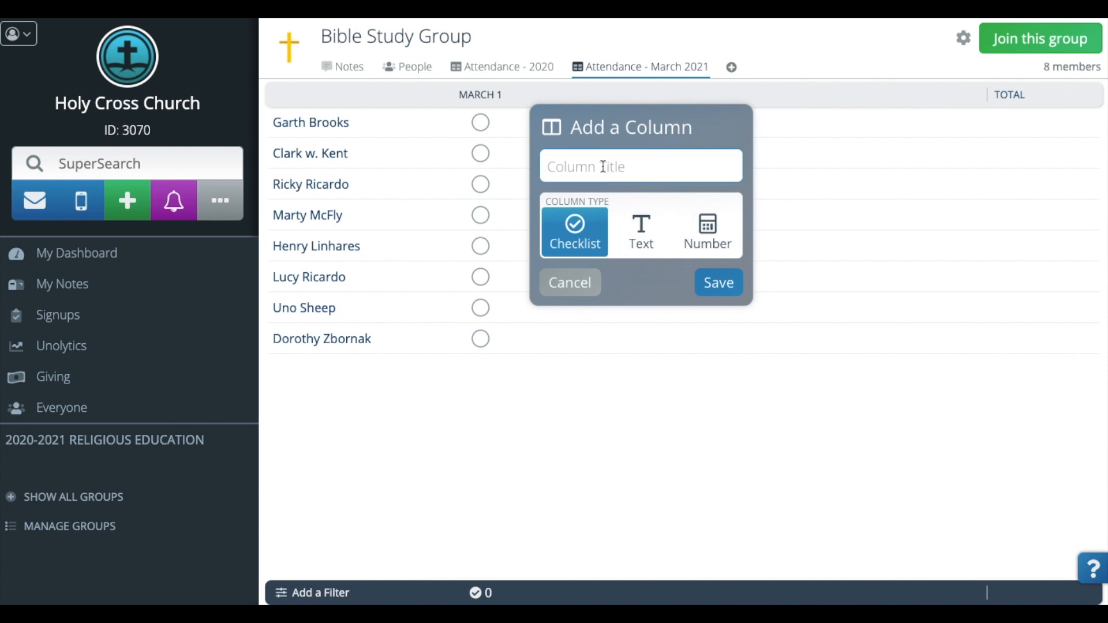
{"action": "type", "text": "March 7"}
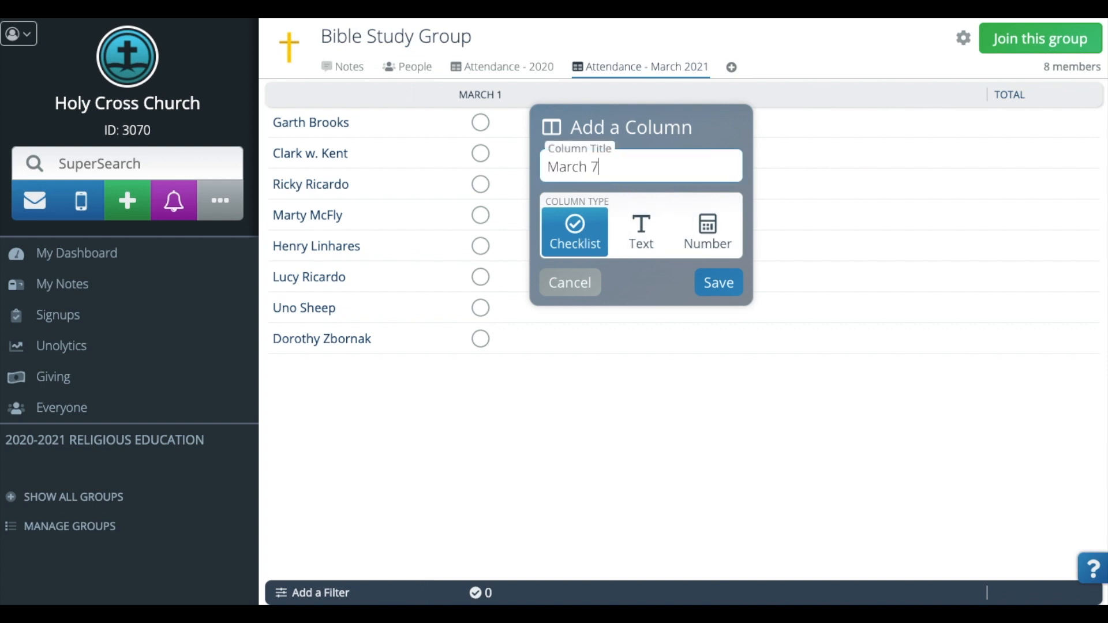
{"action": "left_click", "coordinate": [718, 282]}
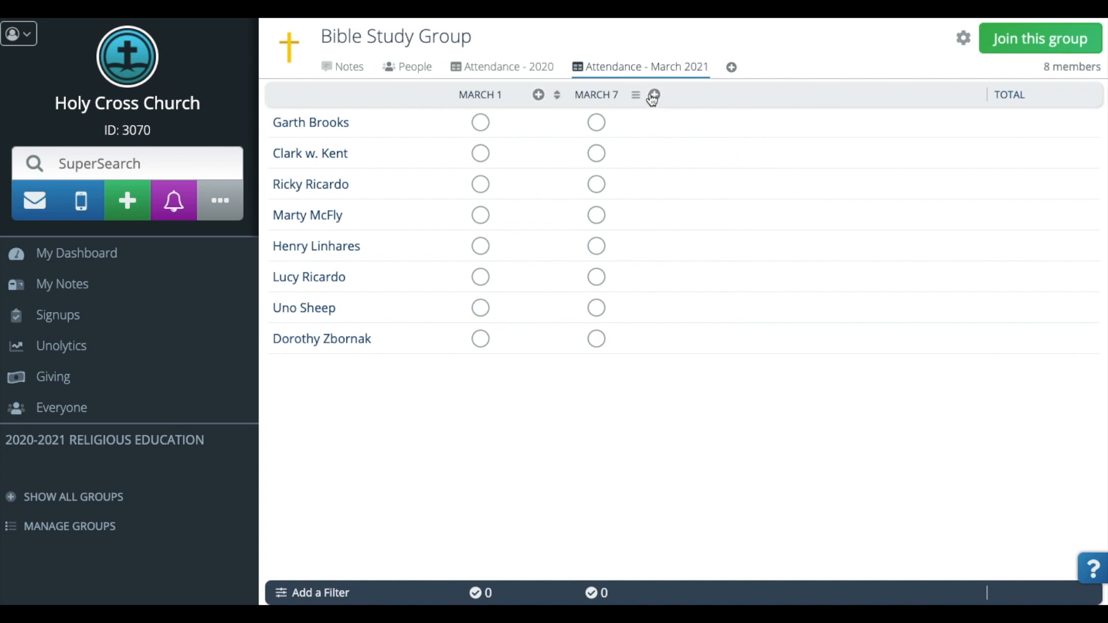
Step: Add a checklist column titled "March 14" directly after the March 7 column
{"action": "left_click", "coordinate": [654, 95]}
{"action": "left_click", "coordinate": [687, 164]}
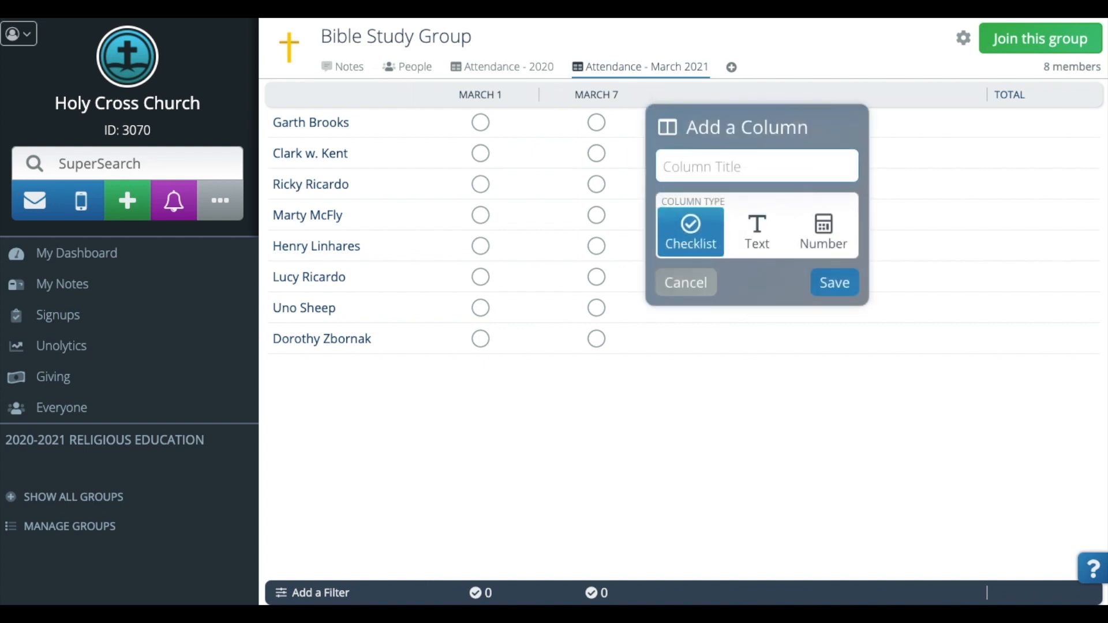
{"action": "type", "text": "March 14"}
{"action": "left_click", "coordinate": [826, 281]}
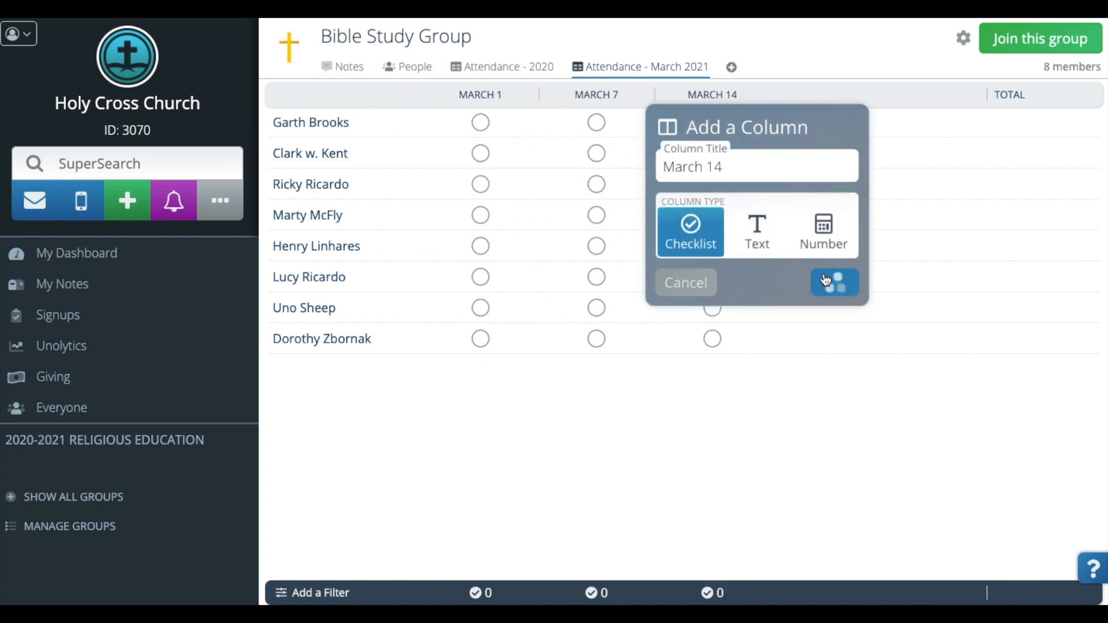
Step: Add a checklist column titled "March 28" directly after the March 14 column
{"action": "left_click", "coordinate": [768, 94]}
{"action": "left_click", "coordinate": [798, 165]}
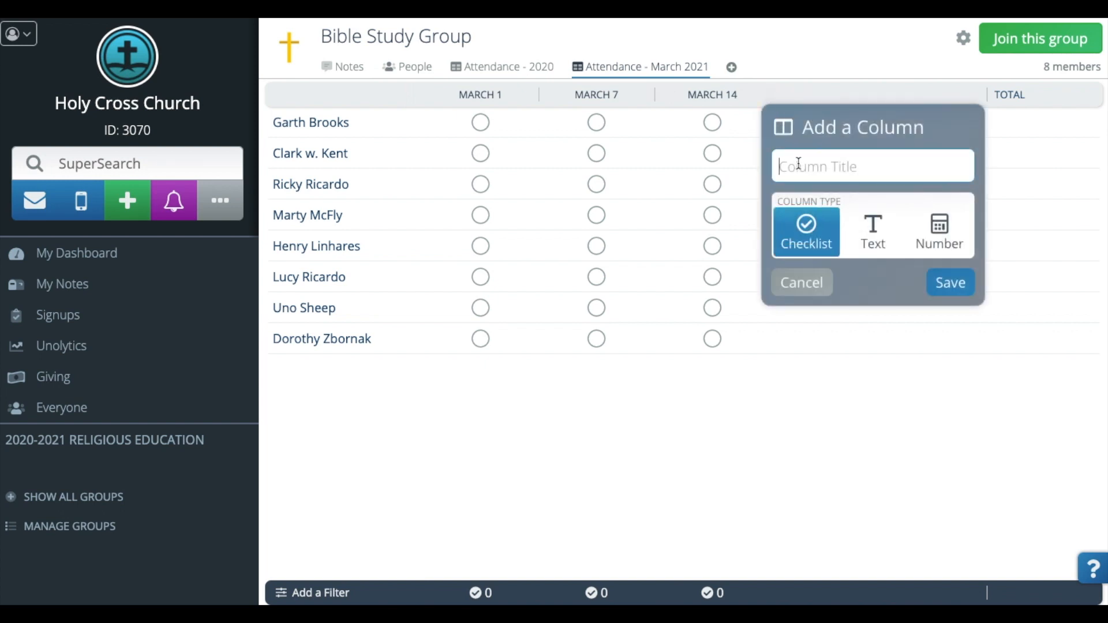
{"action": "type", "text": "March 28"}
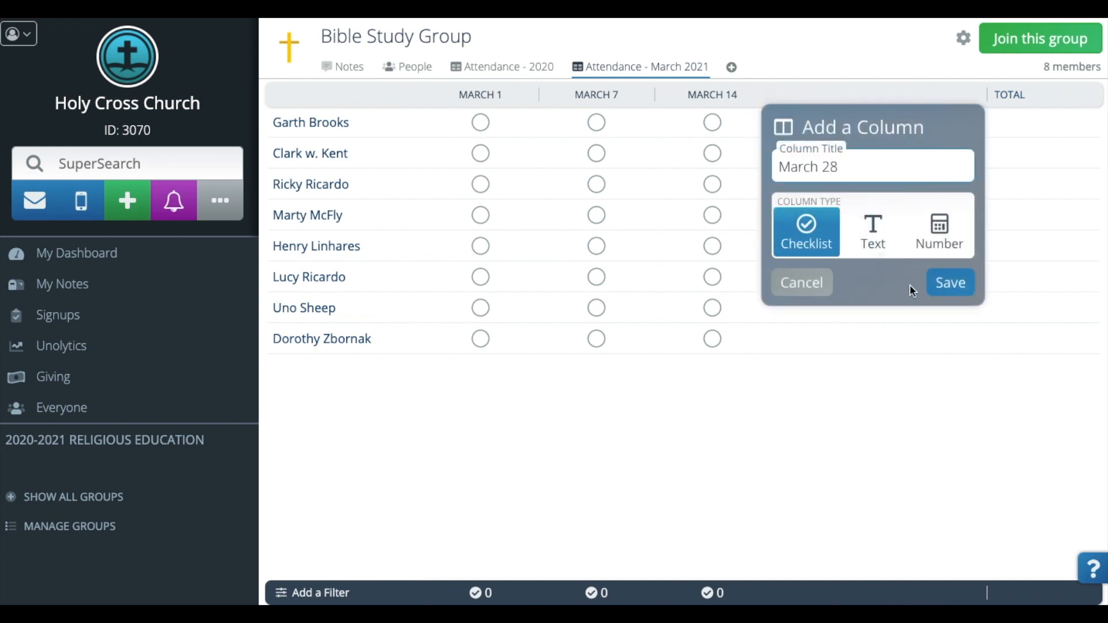
{"action": "left_click", "coordinate": [949, 282]}
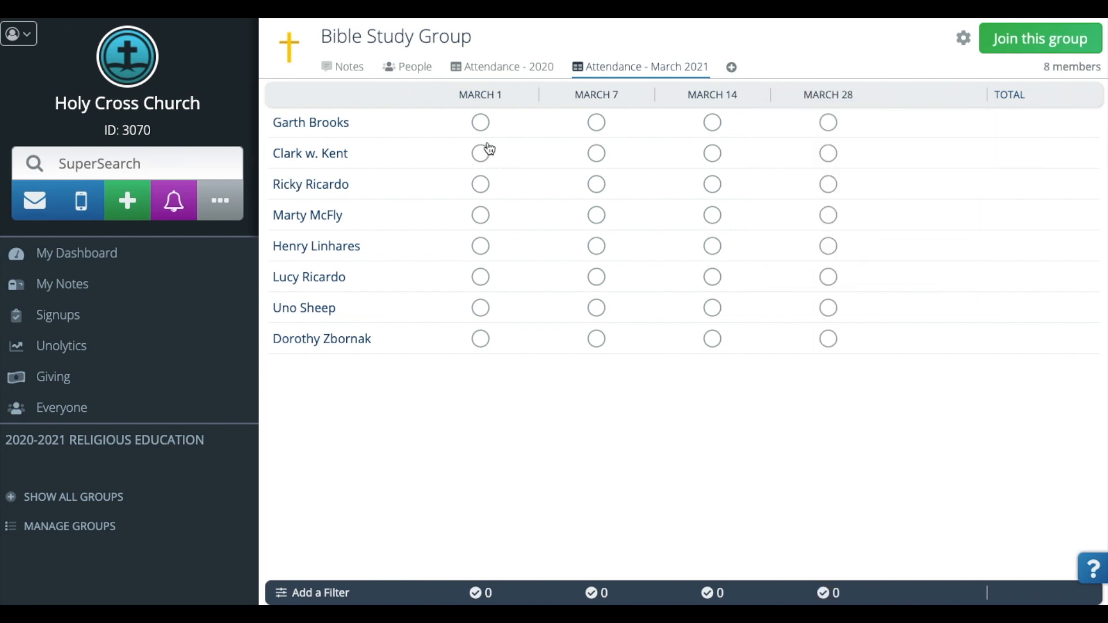
Step: Mark the first listed member present on March 1, 7 and 14, and the second on March 7, 14 and 28
{"action": "left_click", "coordinate": [481, 123]}
{"action": "left_click", "coordinate": [598, 123]}
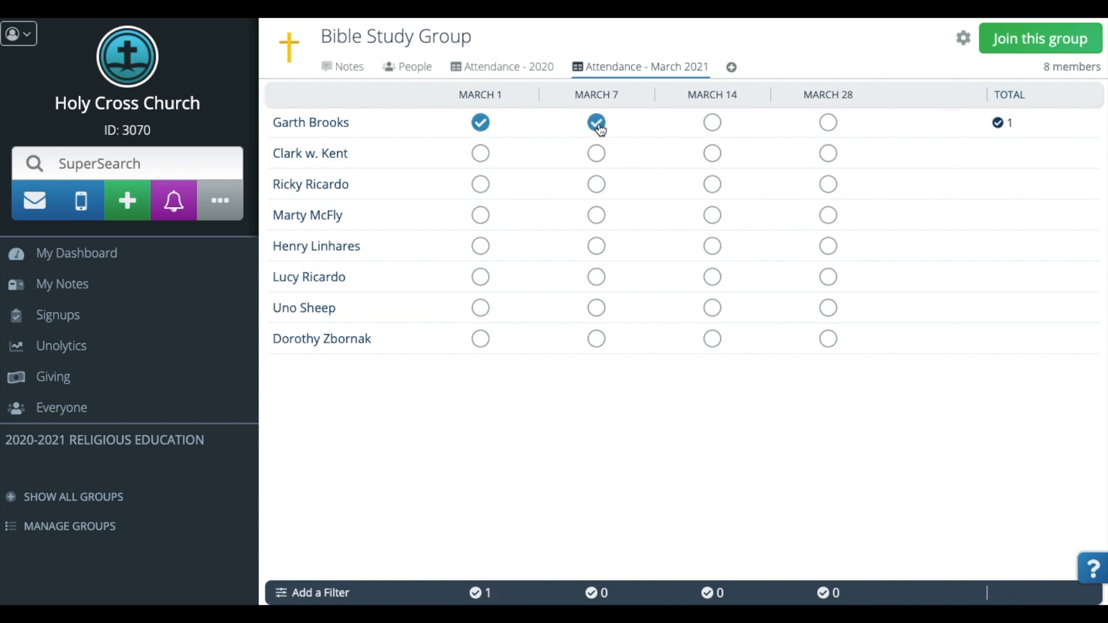
{"action": "left_click", "coordinate": [713, 123]}
{"action": "left_click", "coordinate": [597, 154]}
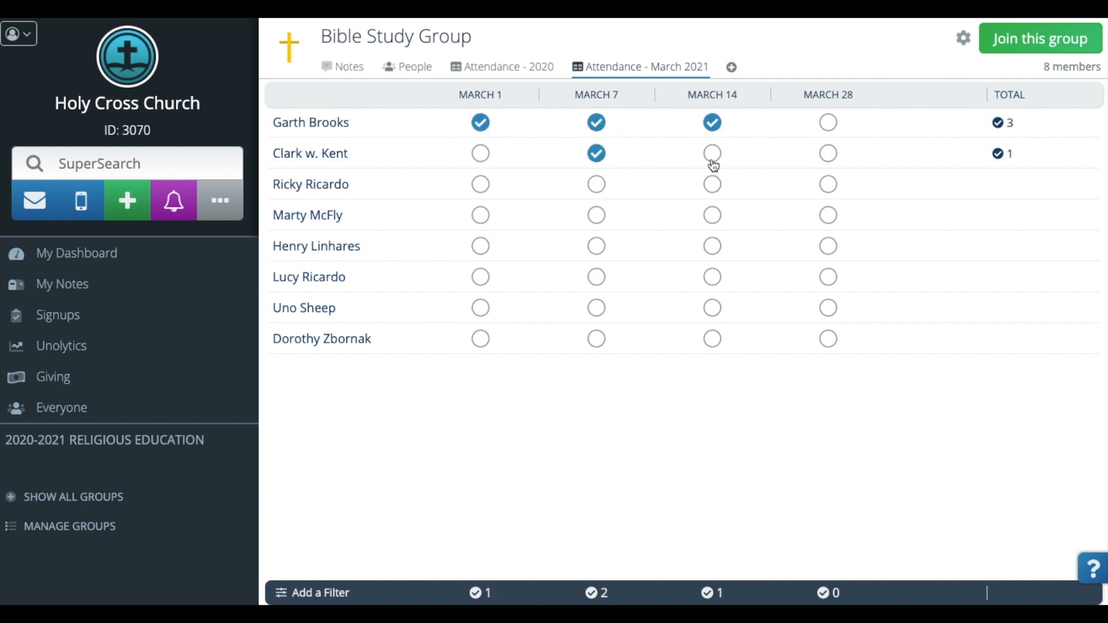
{"action": "left_click", "coordinate": [713, 153]}
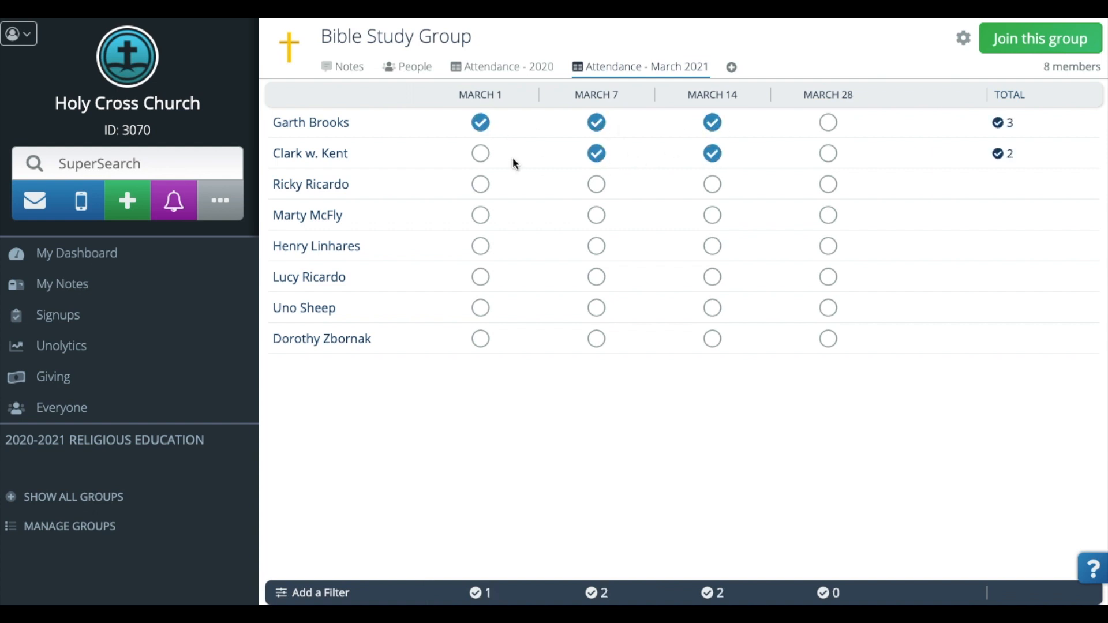
{"action": "left_click", "coordinate": [830, 157]}
Step: Mark the third listed member present on all four dates and the fourth on March 1, 7 and 14
{"action": "left_click", "coordinate": [480, 185]}
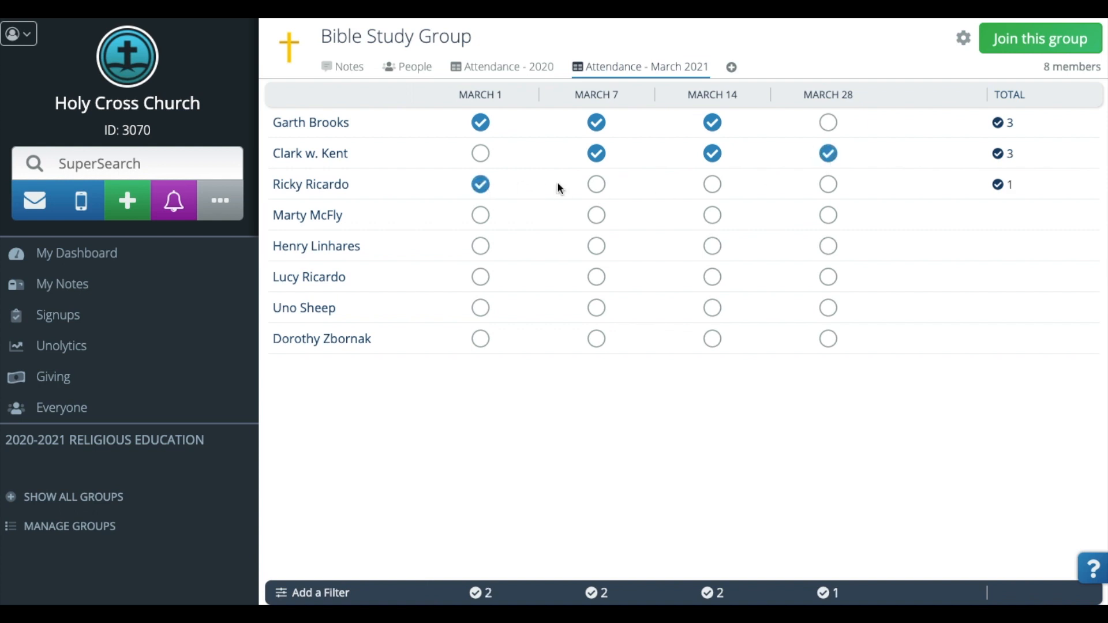
{"action": "left_click", "coordinate": [597, 185]}
{"action": "left_click", "coordinate": [712, 184]}
{"action": "left_click", "coordinate": [828, 185]}
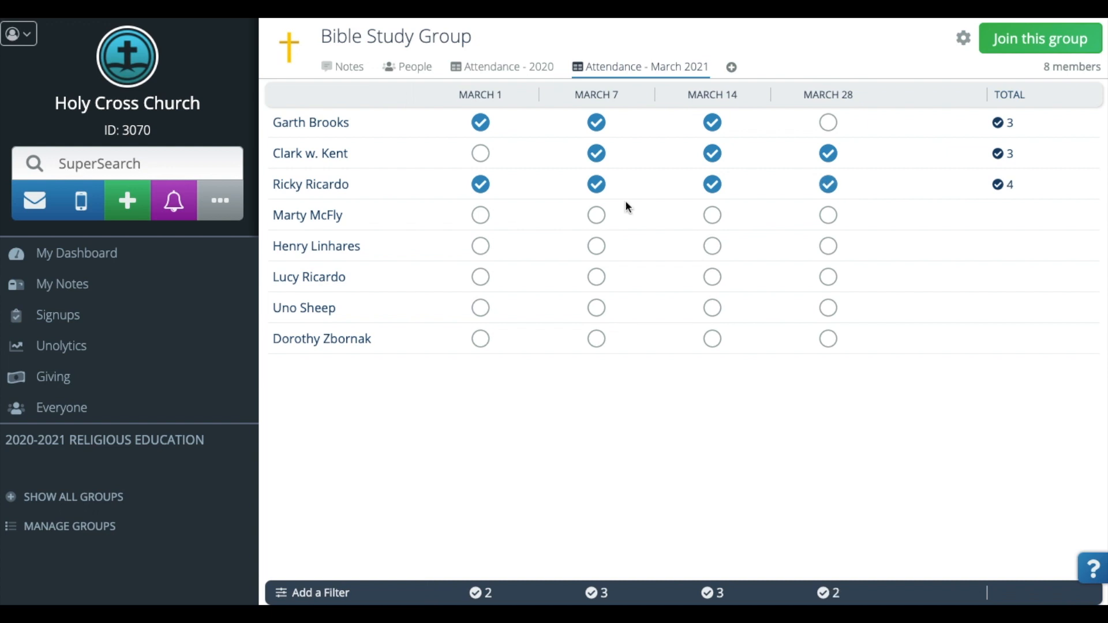
{"action": "left_click", "coordinate": [480, 217]}
{"action": "left_click", "coordinate": [599, 219]}
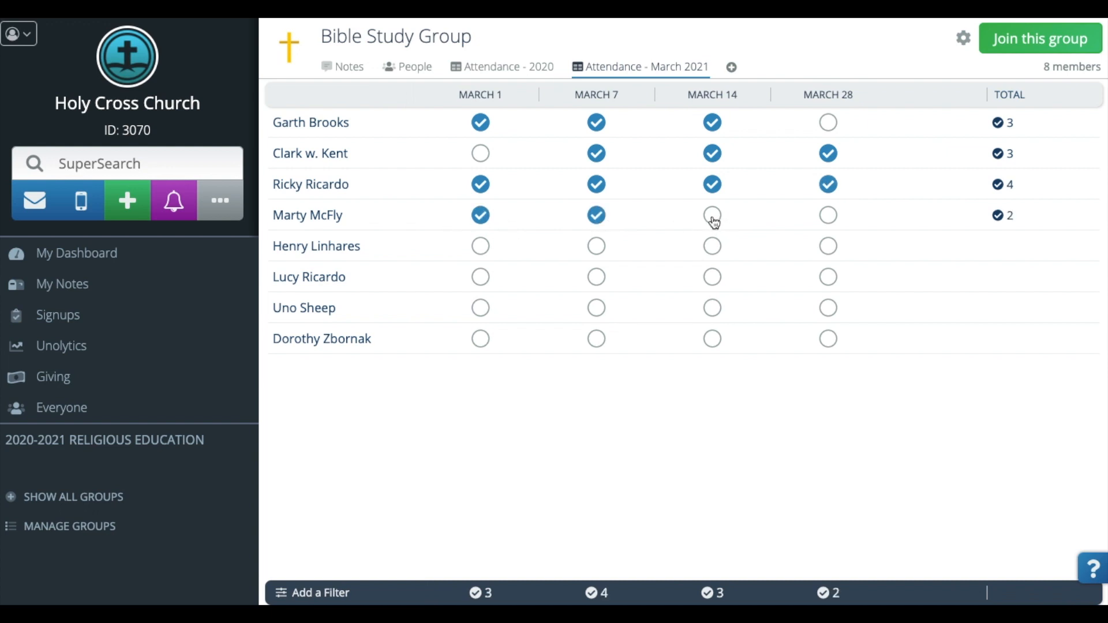
{"action": "left_click", "coordinate": [712, 217]}
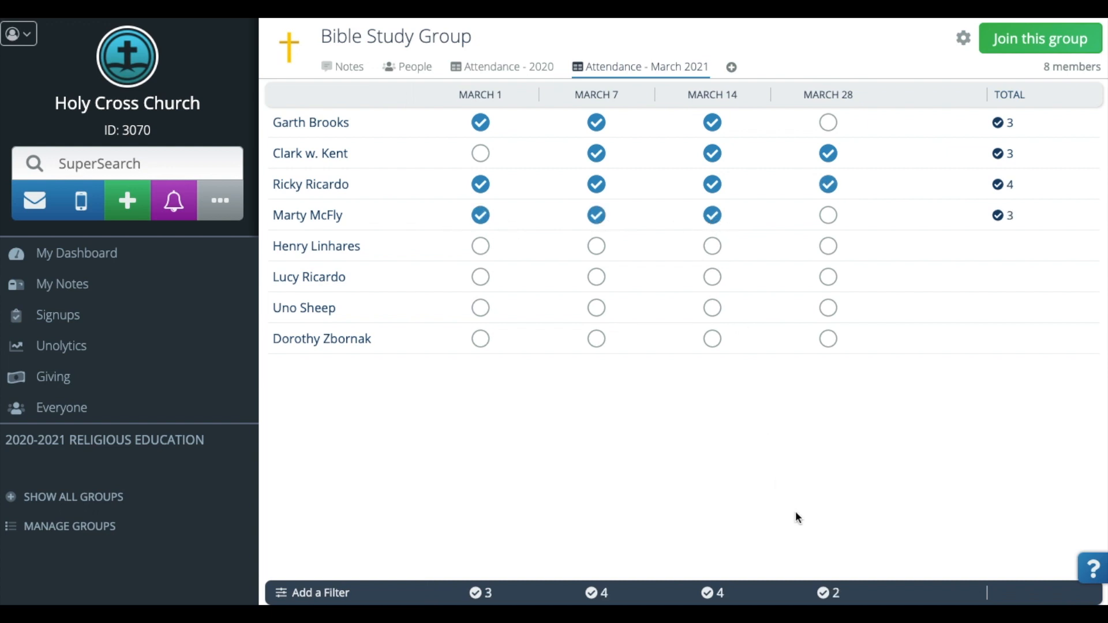
Step: Mark the fifth listed member present on all four dates and the sixth on March 1 and 7
{"action": "left_click", "coordinate": [479, 249]}
{"action": "left_click", "coordinate": [598, 251]}
{"action": "left_click", "coordinate": [720, 253]}
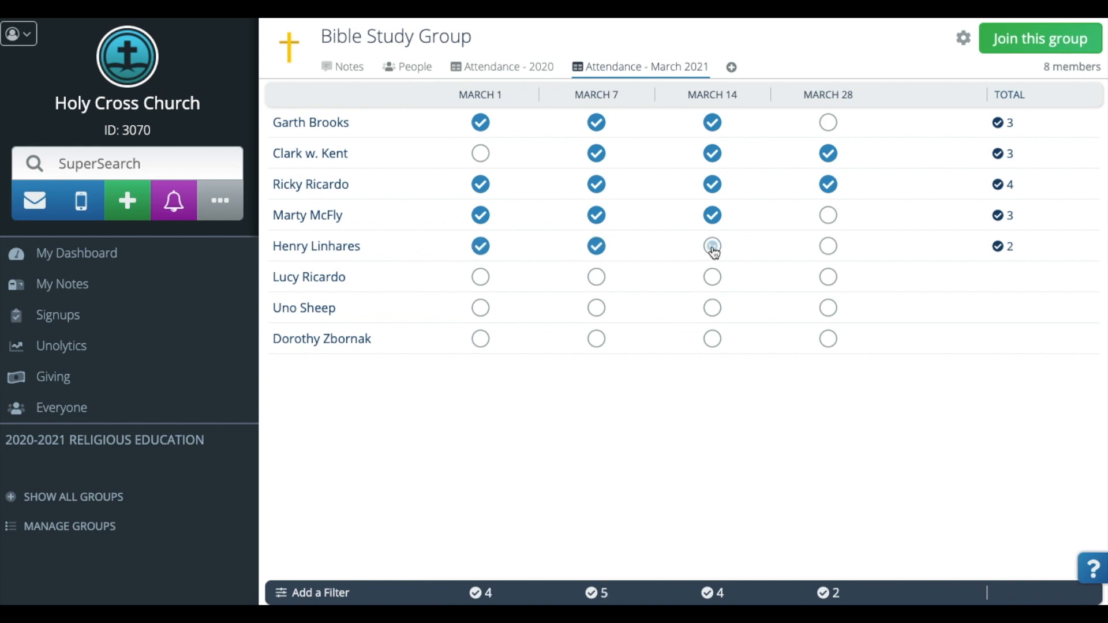
{"action": "left_click", "coordinate": [835, 252]}
{"action": "left_click", "coordinate": [481, 277]}
{"action": "left_click", "coordinate": [597, 288]}
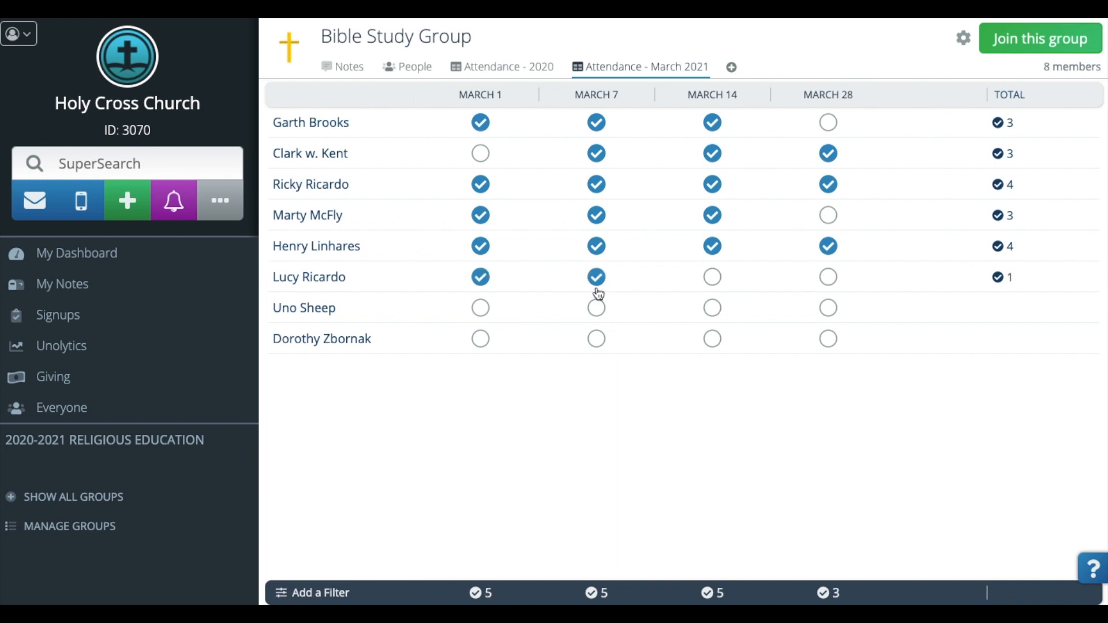
Step: Mark the seventh listed member present on all four dates and the eighth on March 7 and 14
{"action": "left_click", "coordinate": [597, 309]}
{"action": "left_click", "coordinate": [479, 308]}
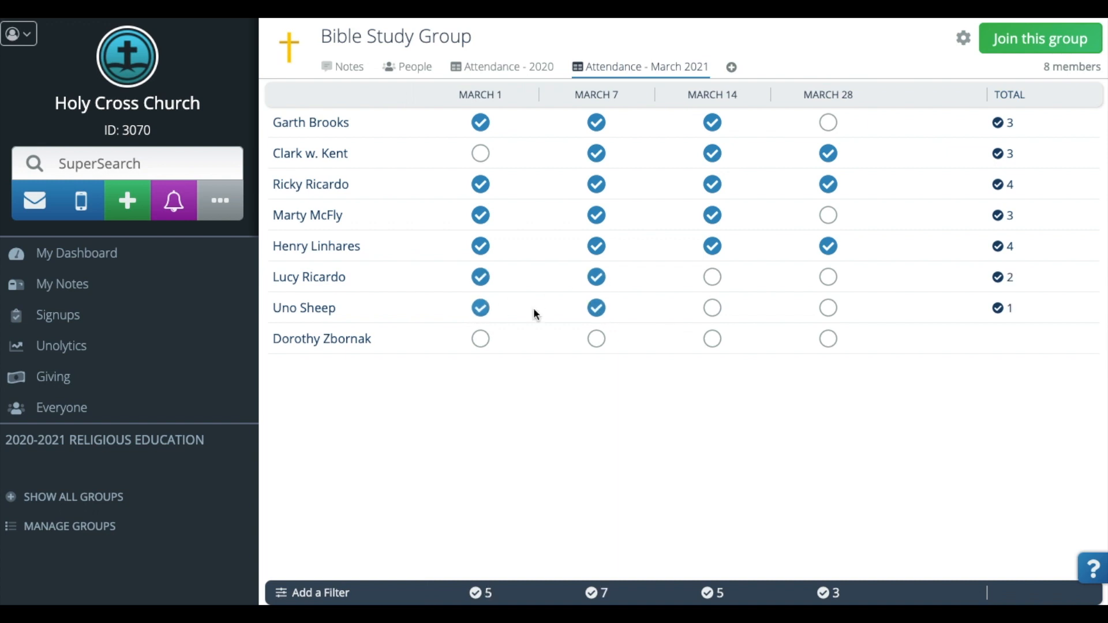
{"action": "left_click", "coordinate": [712, 310]}
{"action": "left_click", "coordinate": [829, 310]}
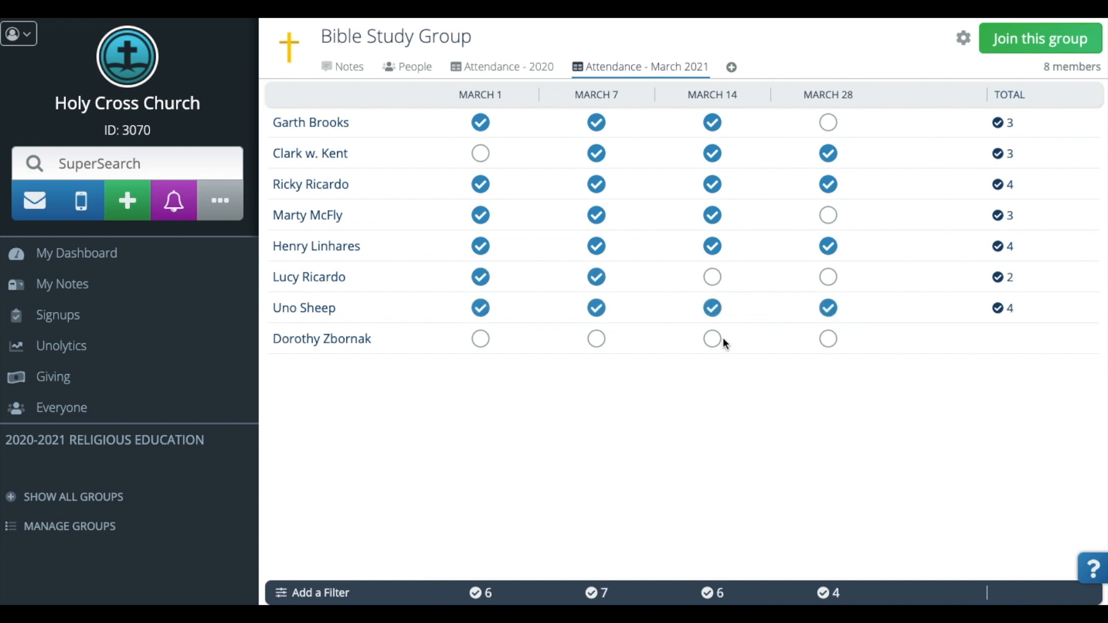
{"action": "left_click", "coordinate": [716, 339]}
{"action": "left_click", "coordinate": [597, 342]}
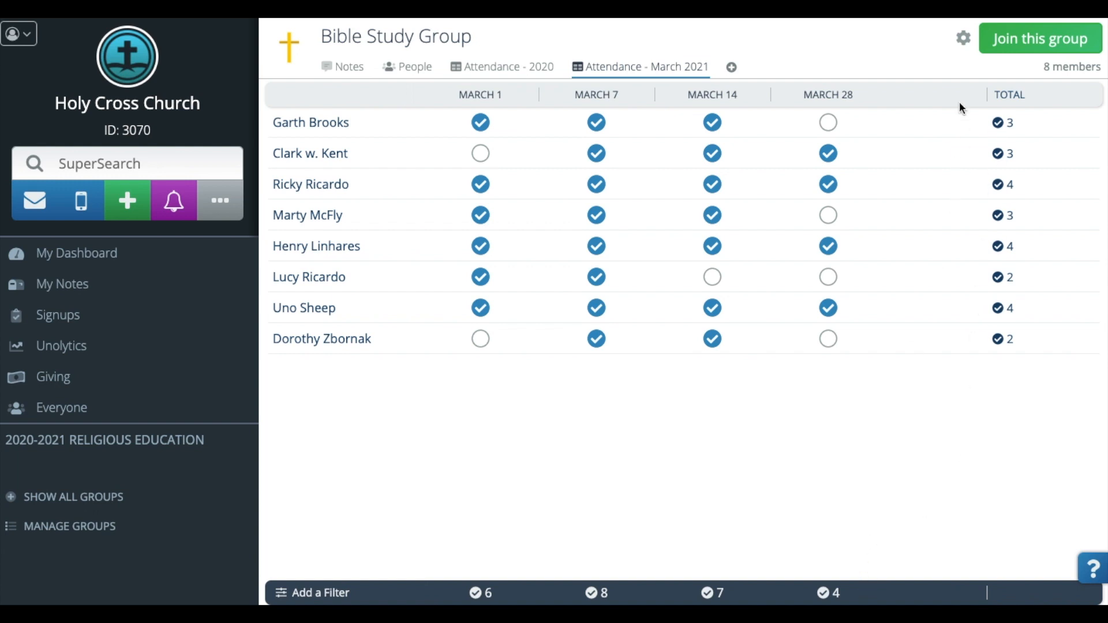
Step: View the board settings for the Attendance - March 2021 board, including the title, export and delete options, and close them
{"action": "left_click", "coordinate": [963, 44]}
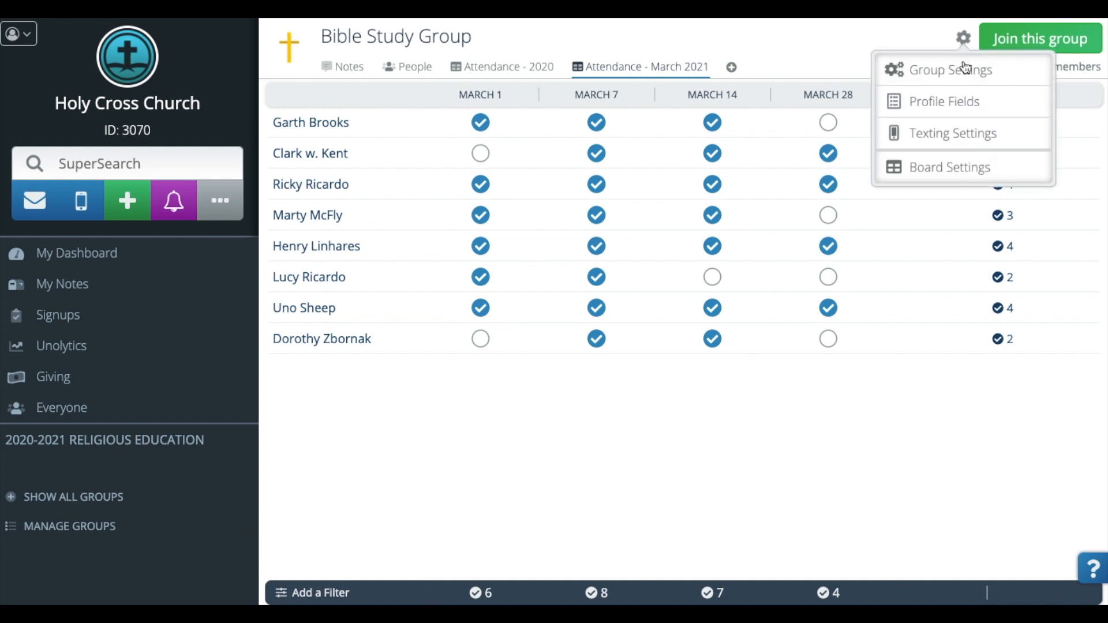
{"action": "left_click", "coordinate": [944, 172]}
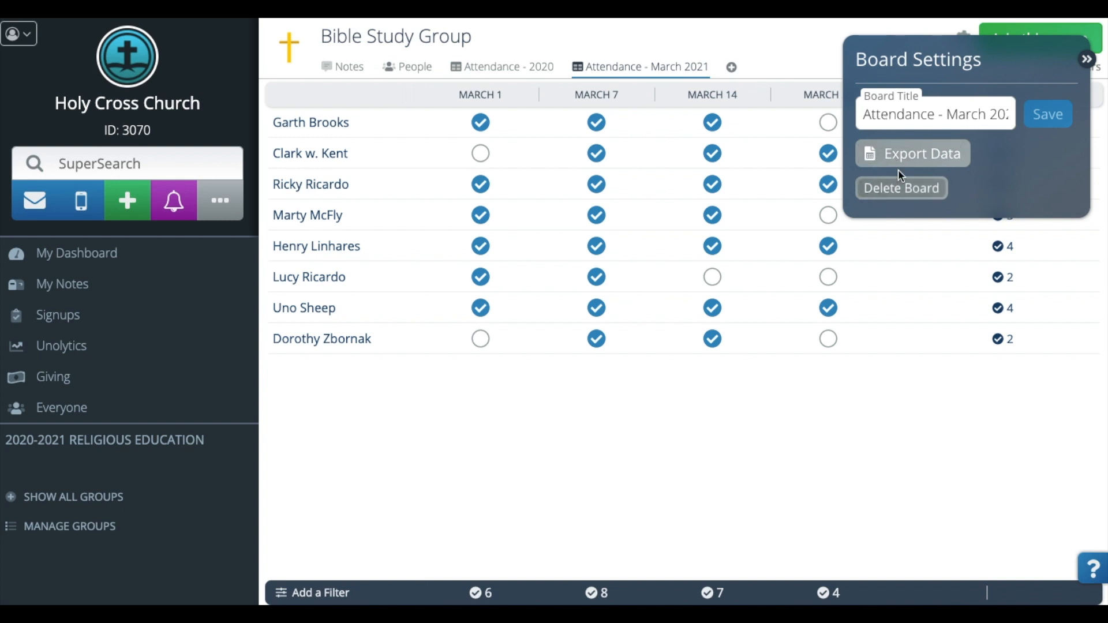
{"action": "left_click", "coordinate": [1086, 59]}
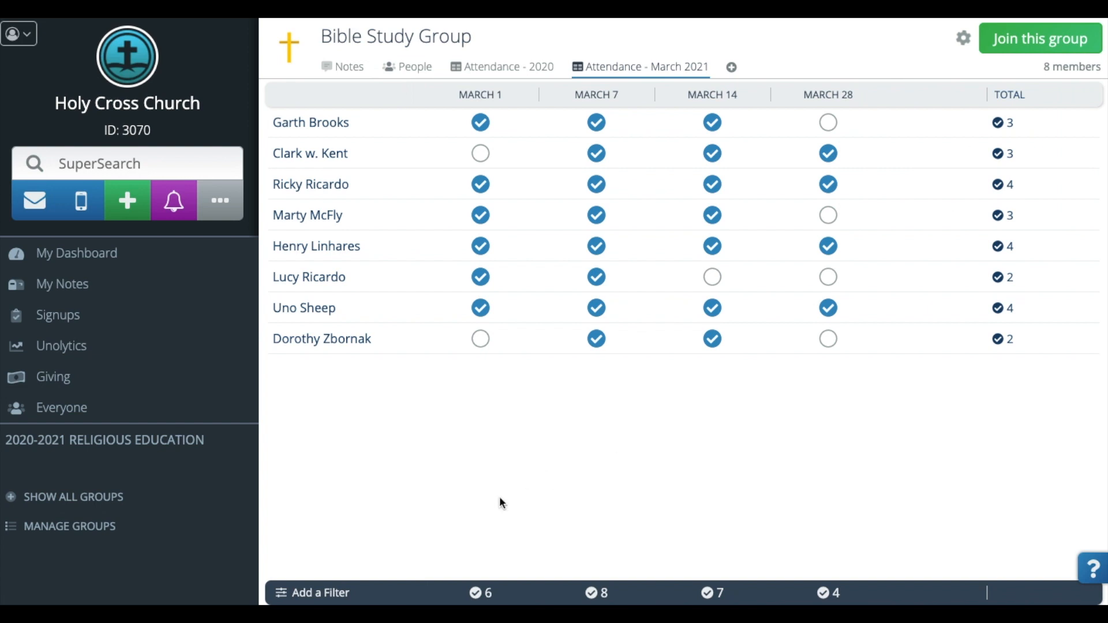
Step: Filter the attendance board by the Email Address contact info so only members with an email address are listed
{"action": "left_click", "coordinate": [294, 596]}
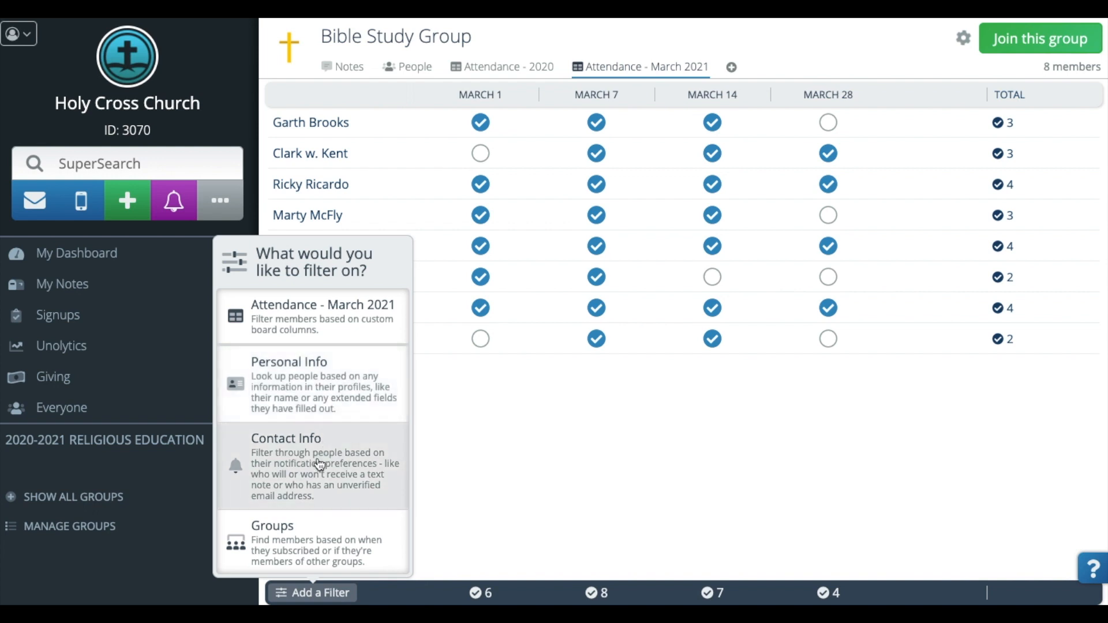
{"action": "scroll", "coordinate": [319, 465], "scroll_direction": "down", "scroll_amount": 1}
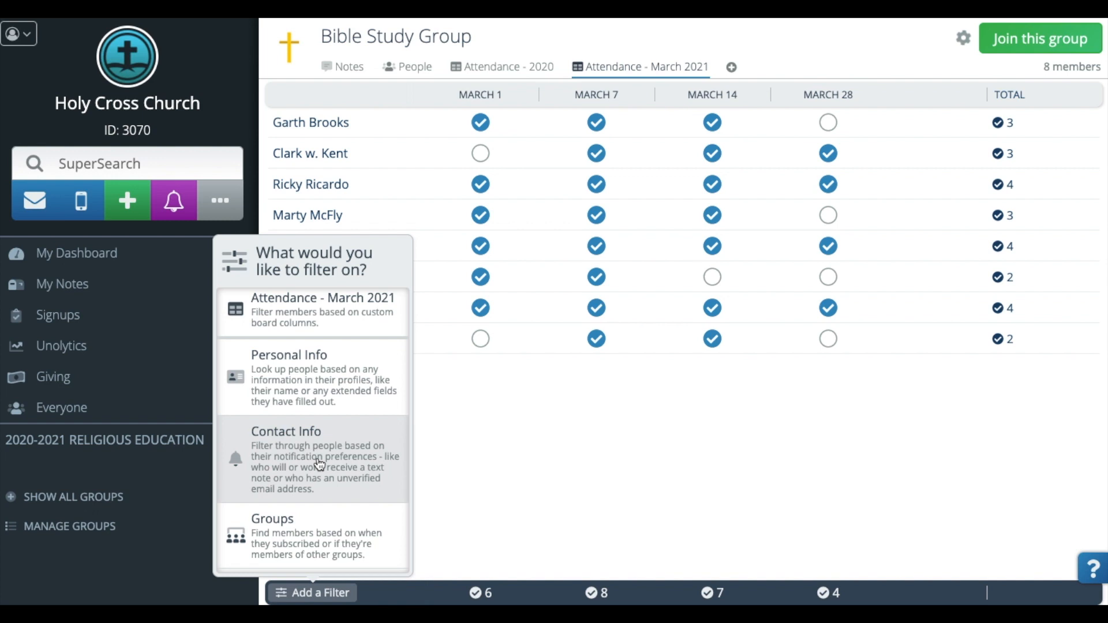
{"action": "left_click", "coordinate": [319, 464]}
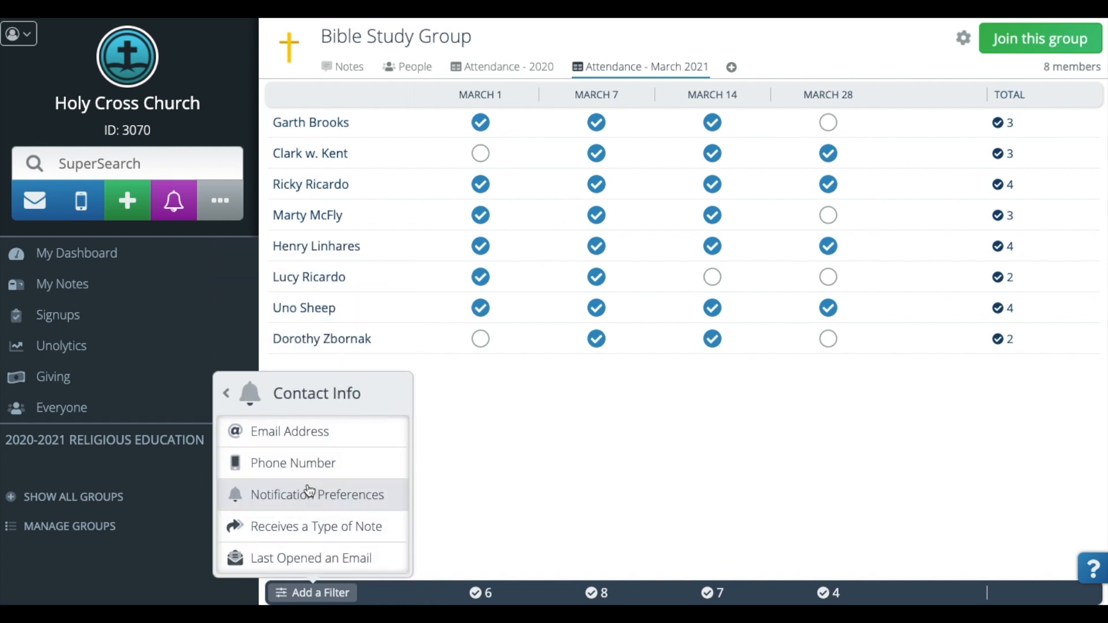
{"action": "left_click", "coordinate": [266, 437]}
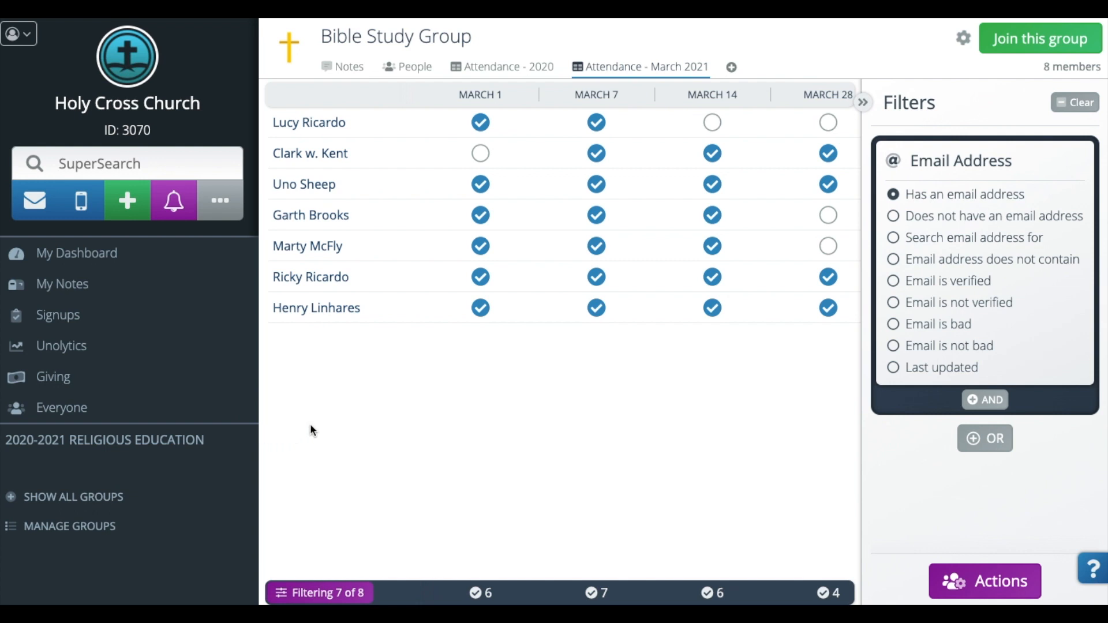
Step: Add an AND condition requiring March 1 to be checked on the Attendance - March 2021 board, and collapse the filters
{"action": "left_click", "coordinate": [986, 401]}
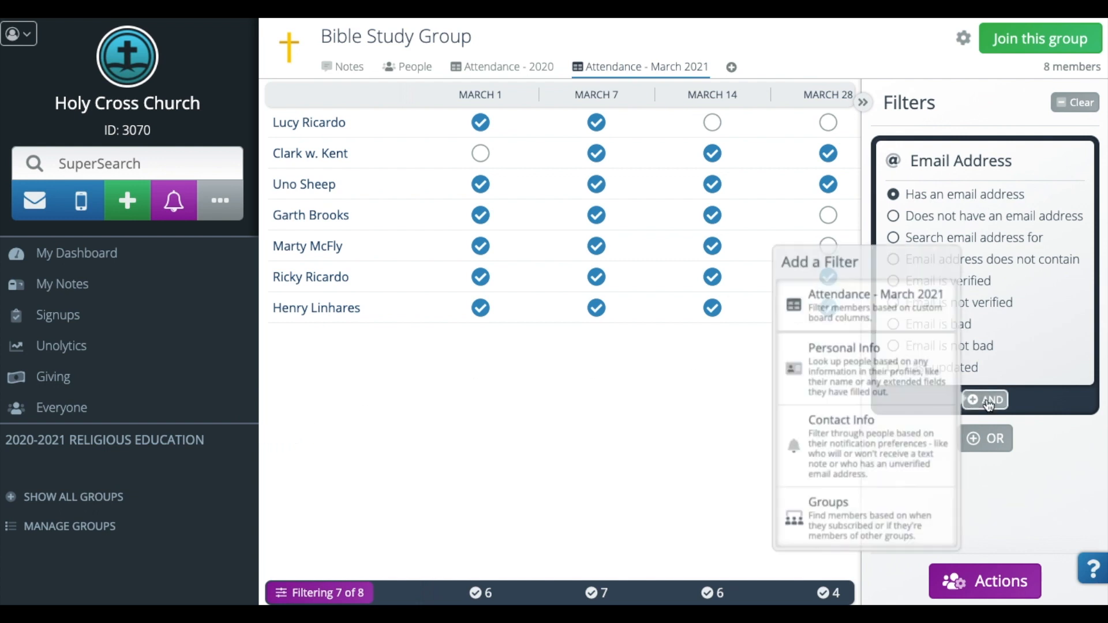
{"action": "left_click", "coordinate": [853, 297]}
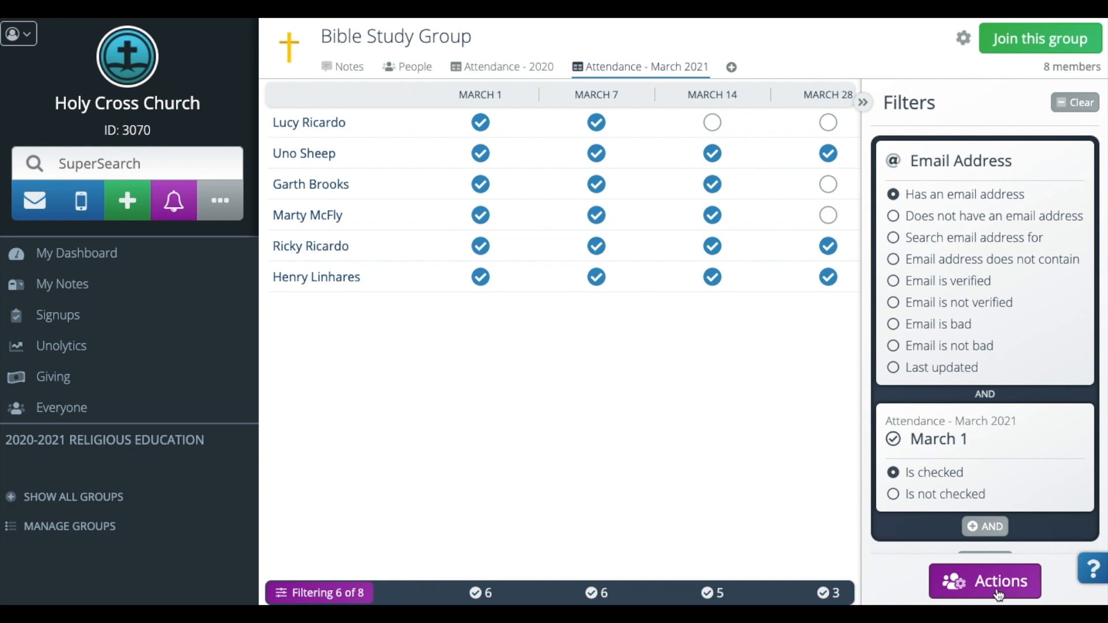
{"action": "left_click", "coordinate": [865, 110]}
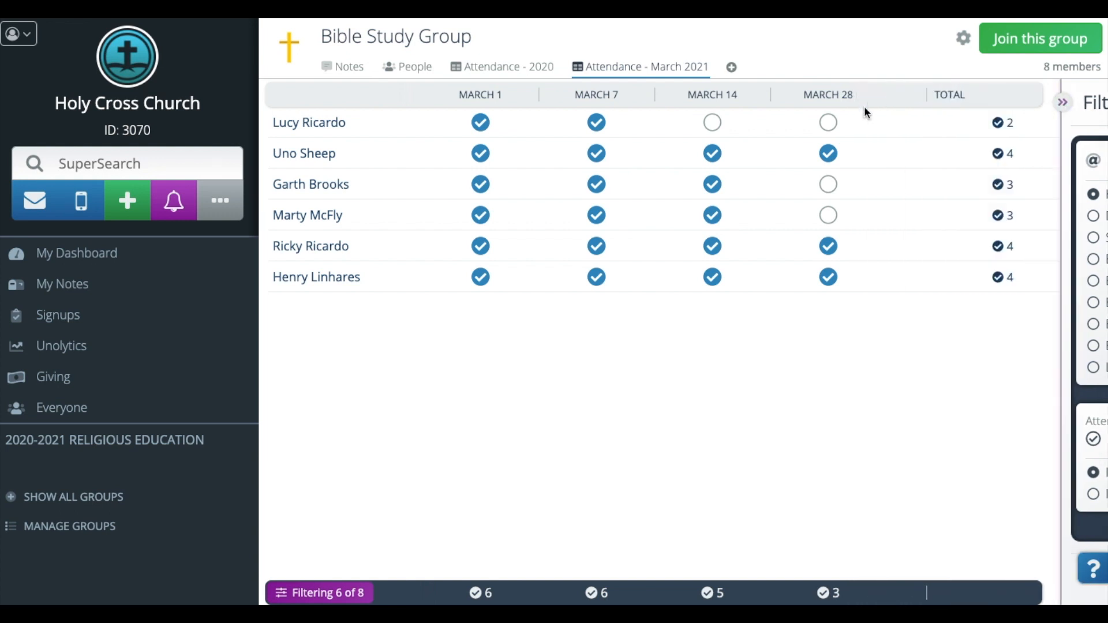